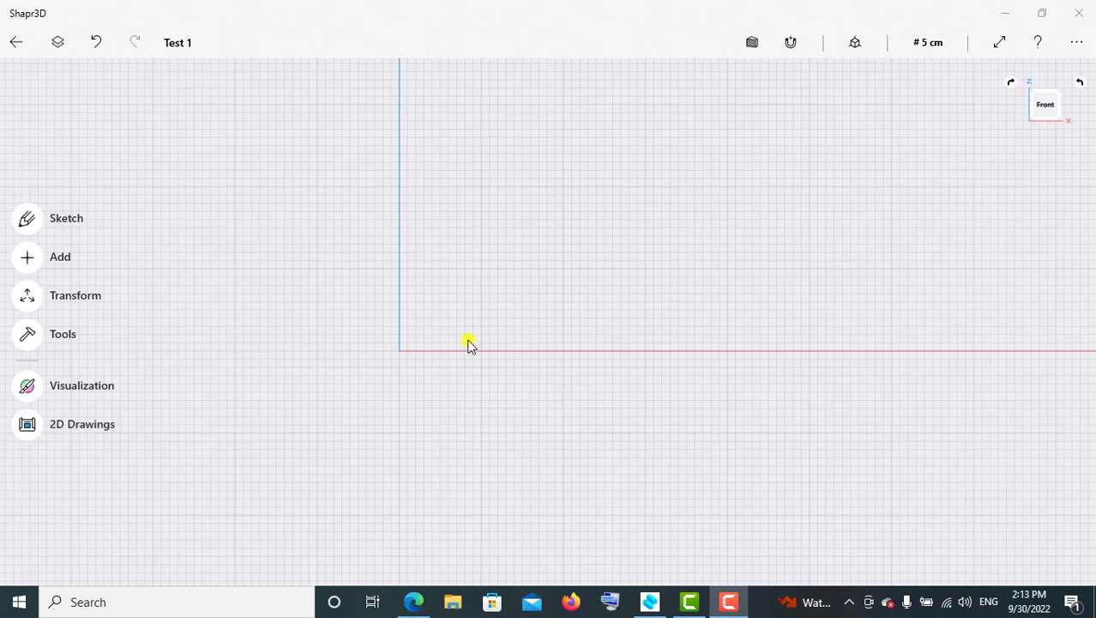
# - Sketch a closed irregular quadrilateral with the Line tool, with sides of about 84, 109, 66 and 141 cm
pyautogui.click(25, 220)
pyautogui.click(27, 128)
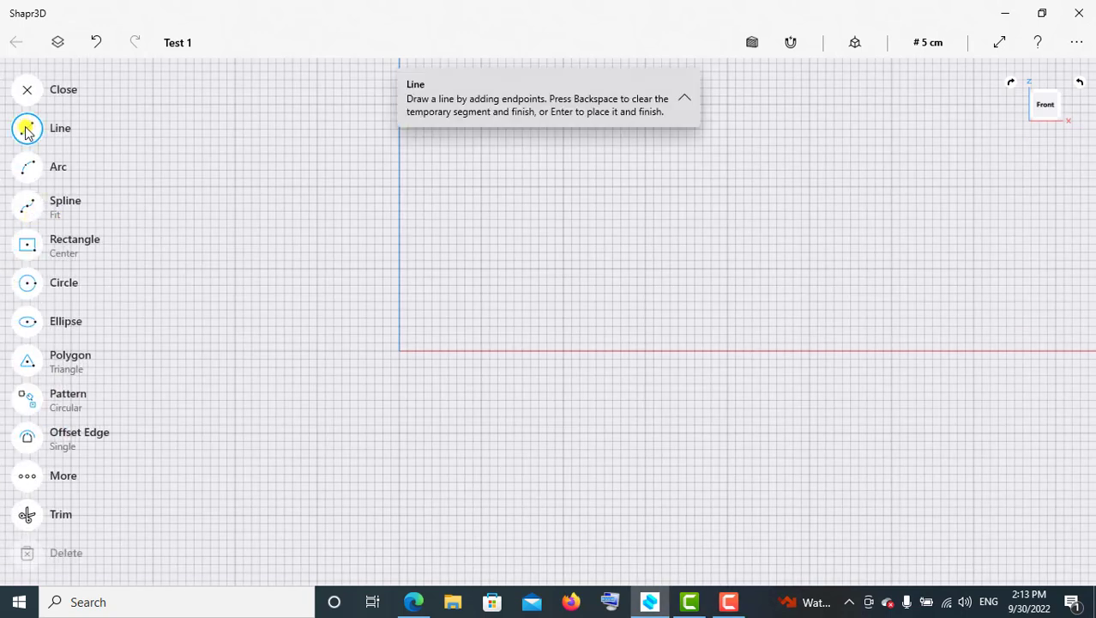
pyautogui.click(26, 129)
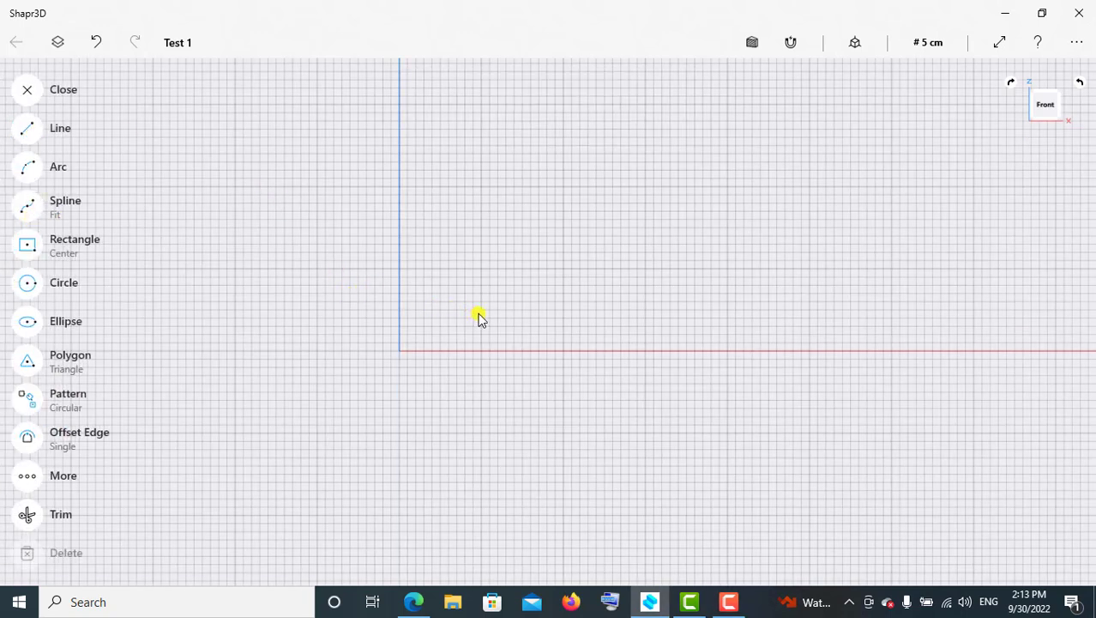
pyautogui.click(26, 130)
pyautogui.click(546, 308)
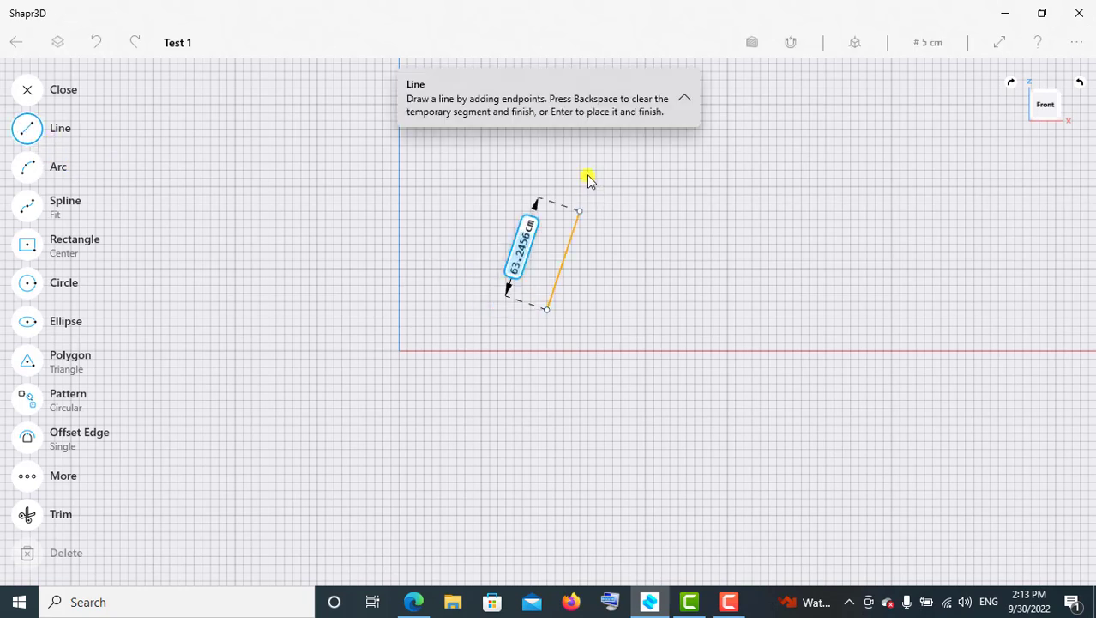
pyautogui.click(588, 178)
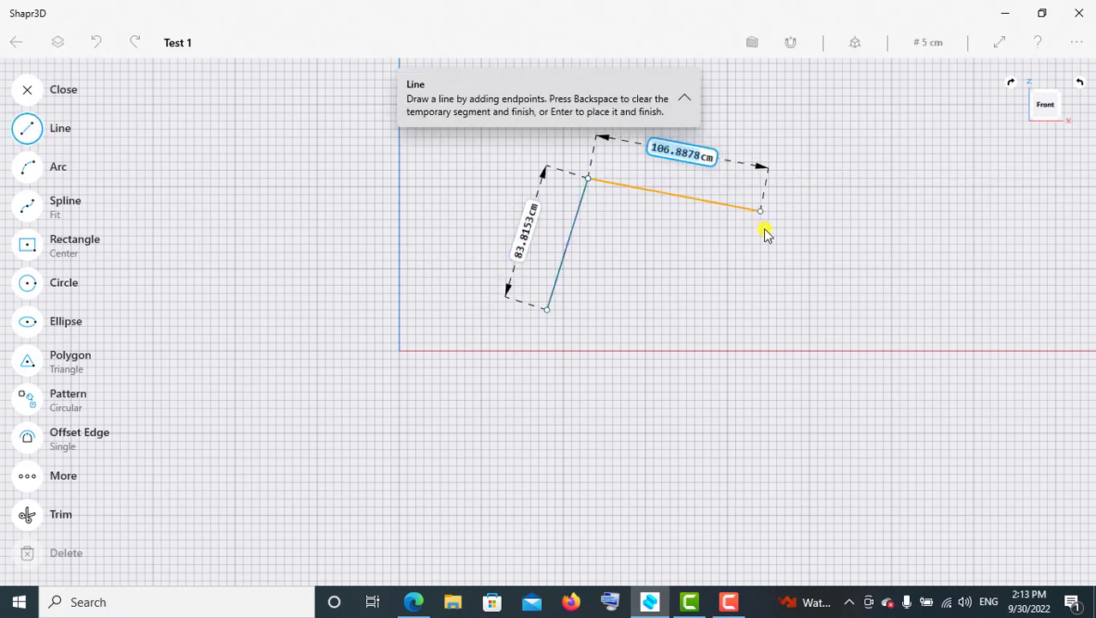
pyautogui.click(760, 227)
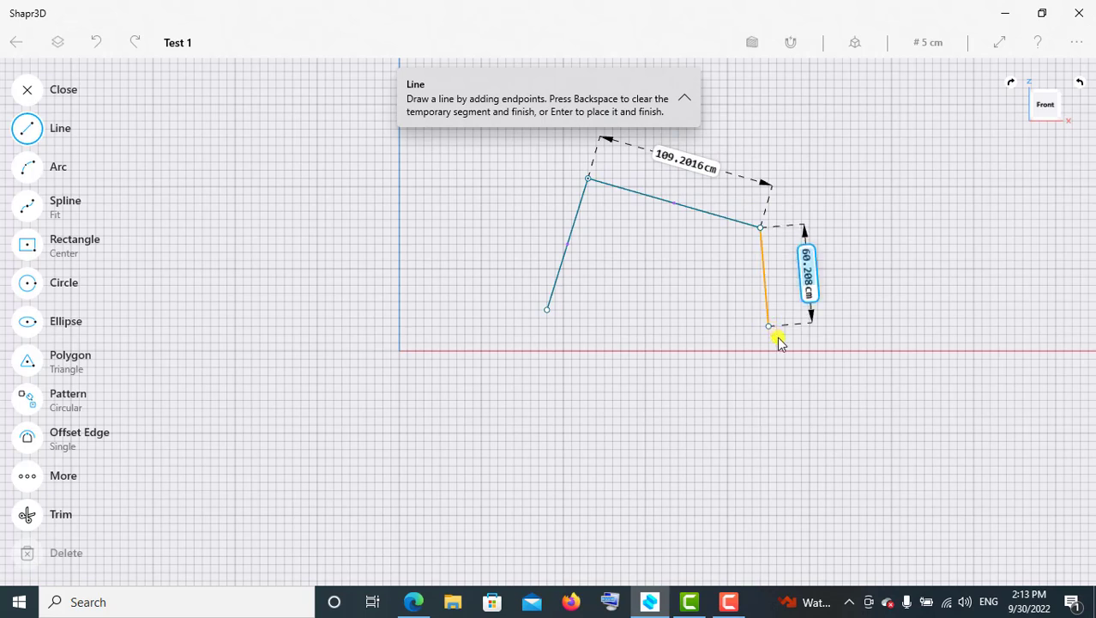
pyautogui.click(546, 309)
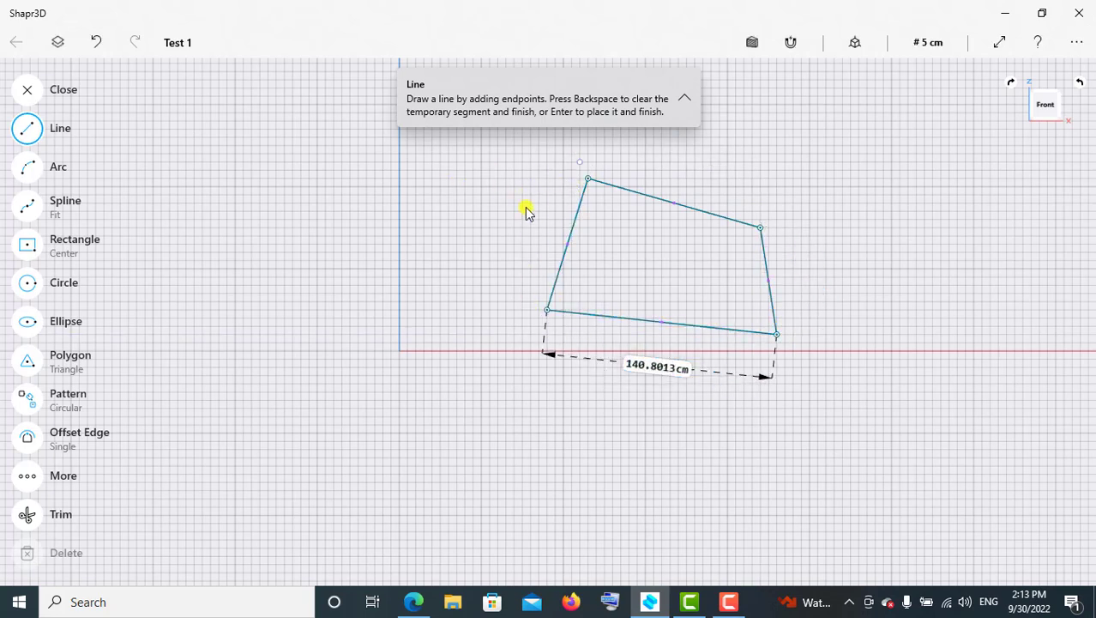
pyautogui.click(28, 91)
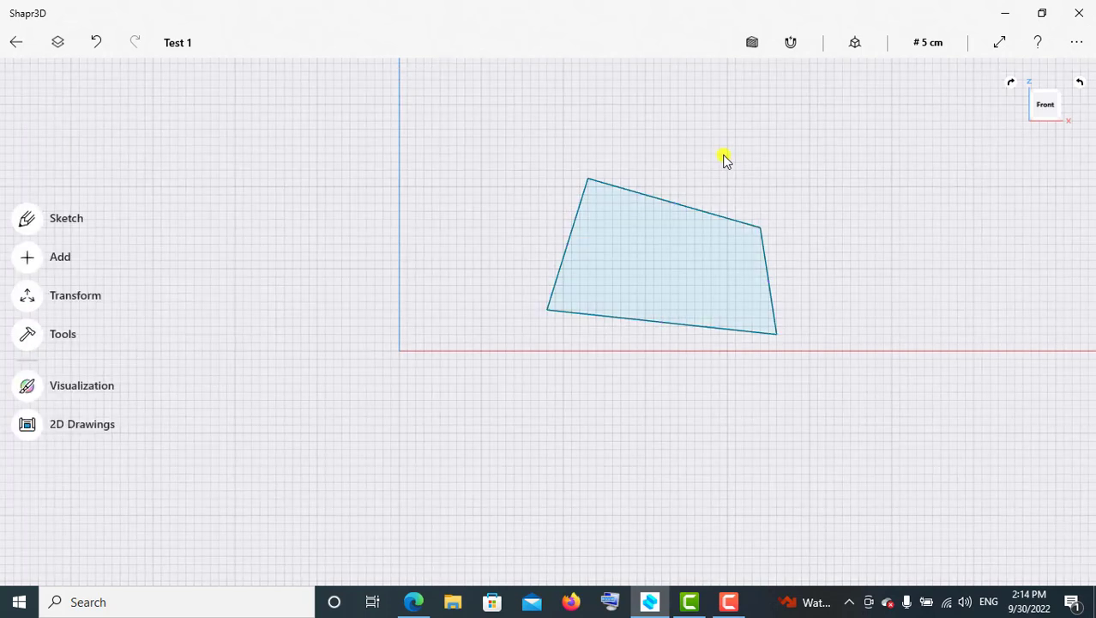
# - Apply the Horizontal/Vertical constraint to the quadrilateral's left edge and its upper edge, making them vertical and horizontal respectively
pyautogui.moveTo(724, 157); pyautogui.dragTo(503, 110, button='middle')
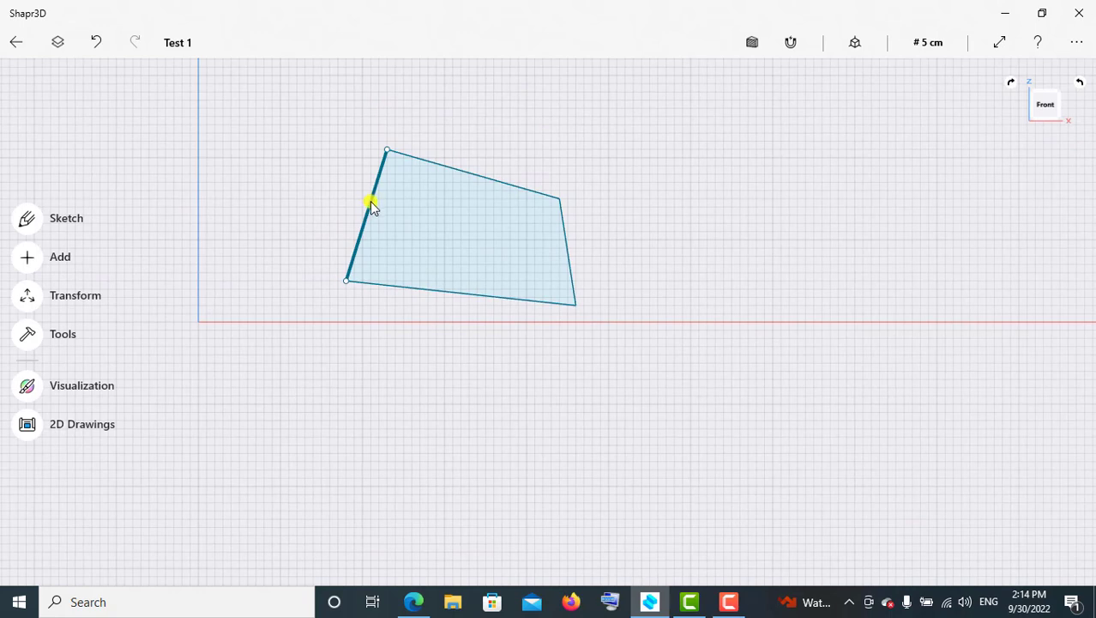
pyautogui.click(373, 206)
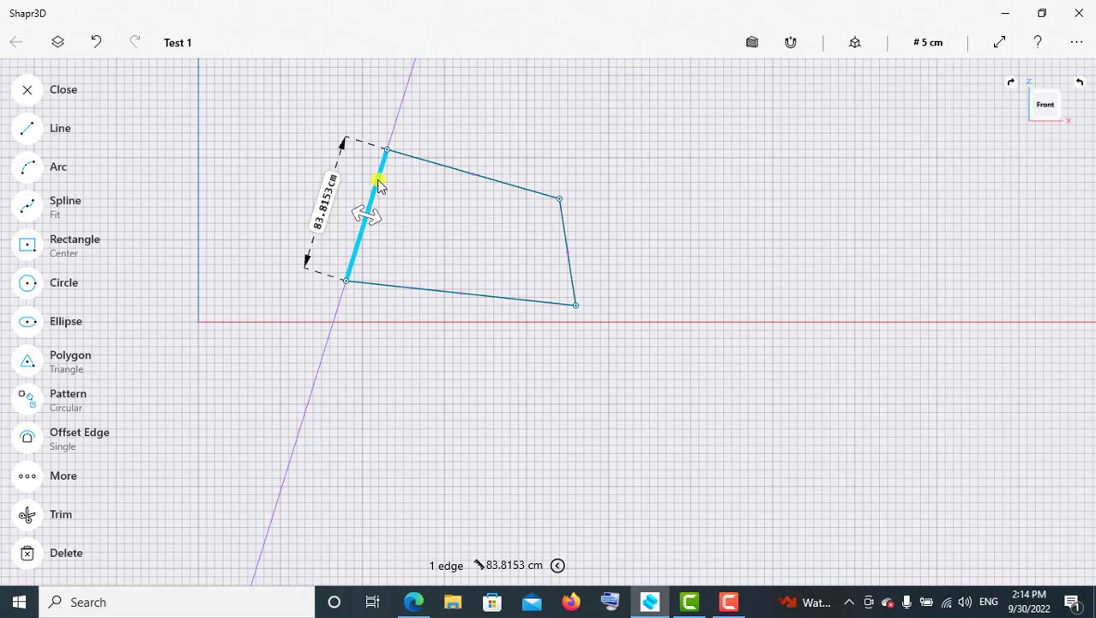
pyautogui.click(27, 478)
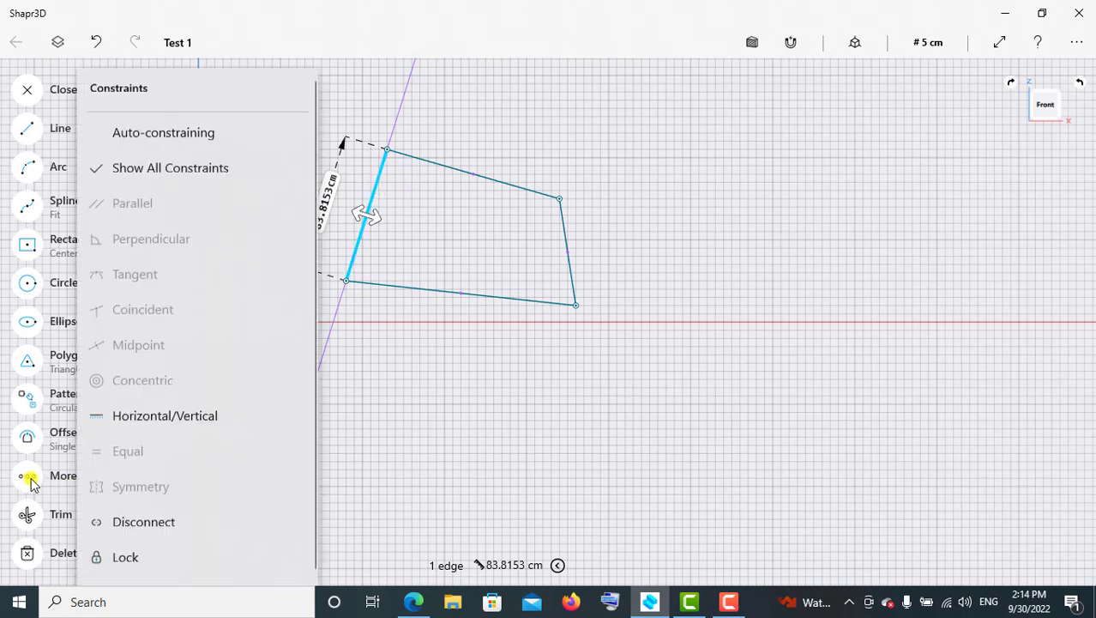
pyautogui.click(184, 418)
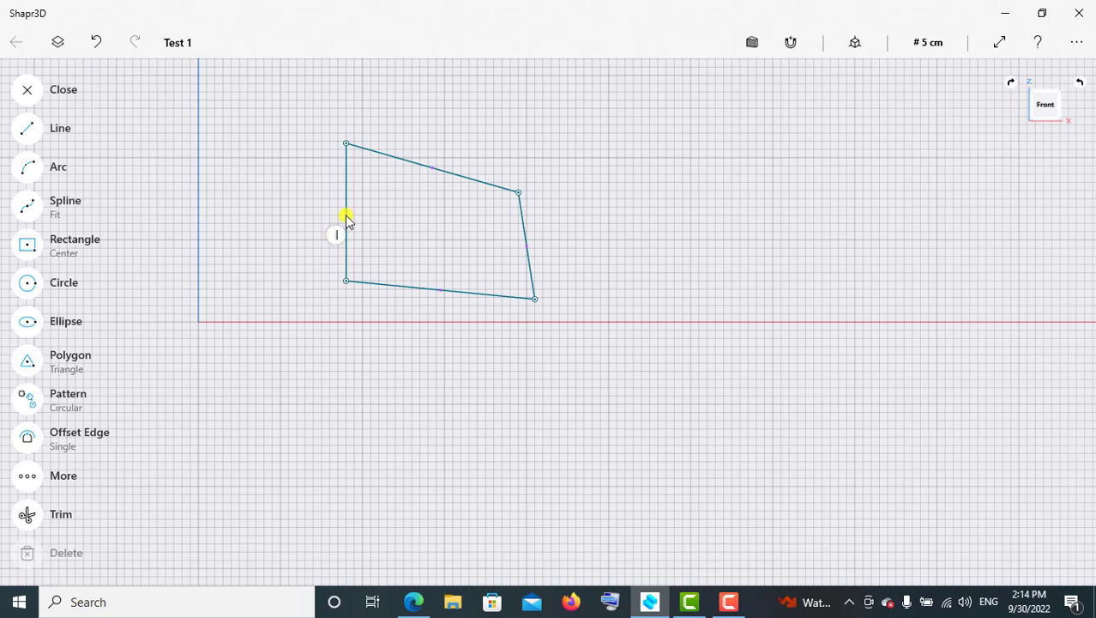
pyautogui.click(444, 177)
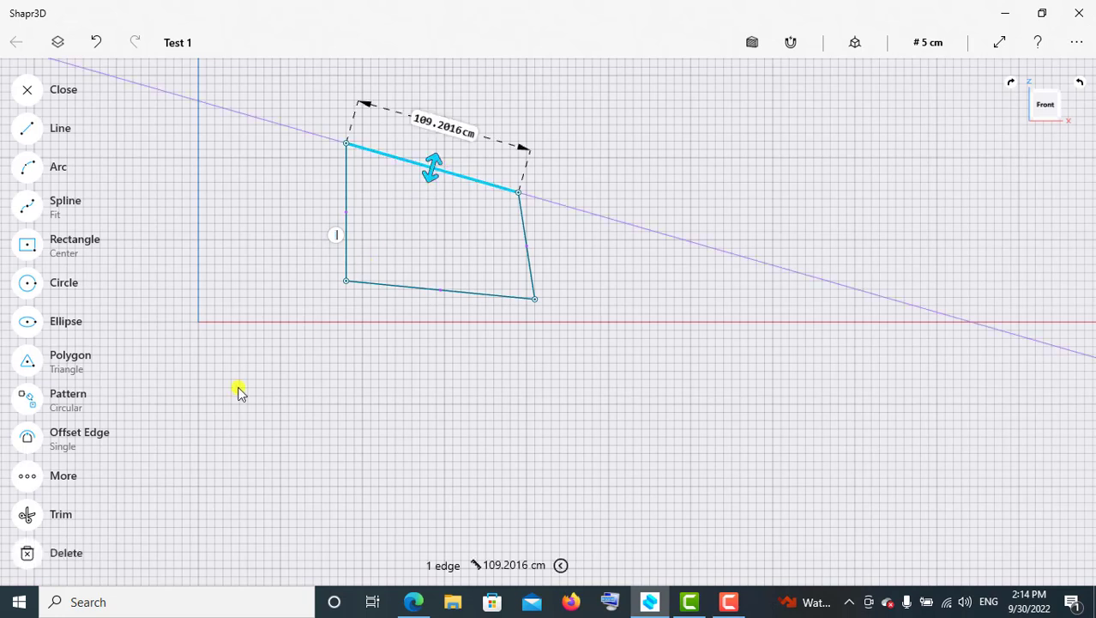
pyautogui.click(28, 477)
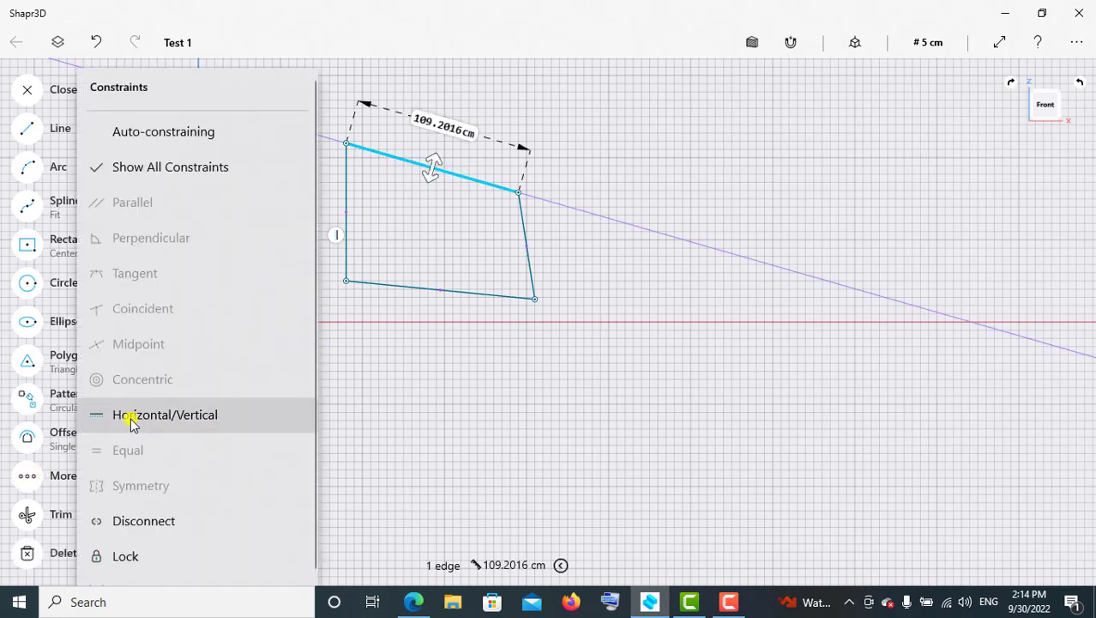
pyautogui.click(191, 417)
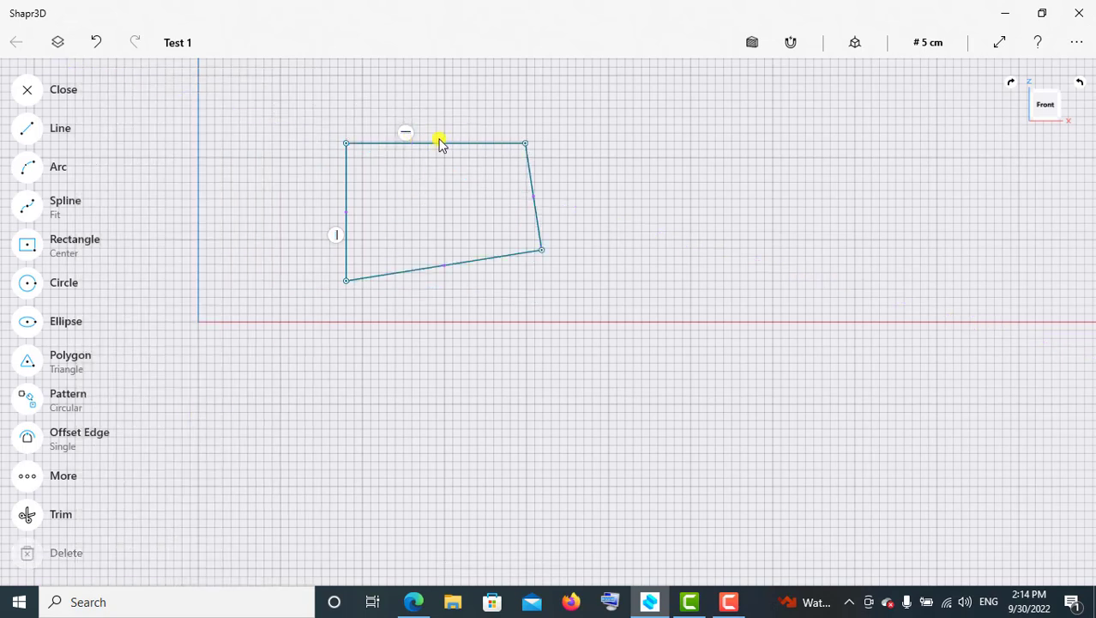
# - Square up the quadrilateral's right and lower edges with the Horizontal/Vertical constraint so the shape becomes a rectangle
pyautogui.click(529, 176)
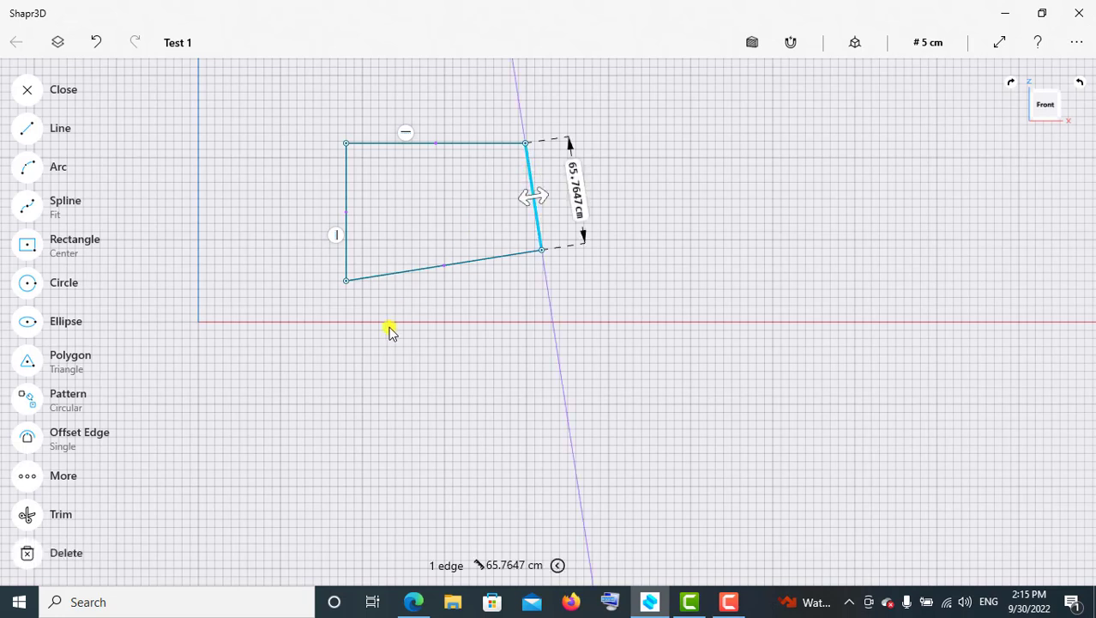
pyautogui.click(26, 478)
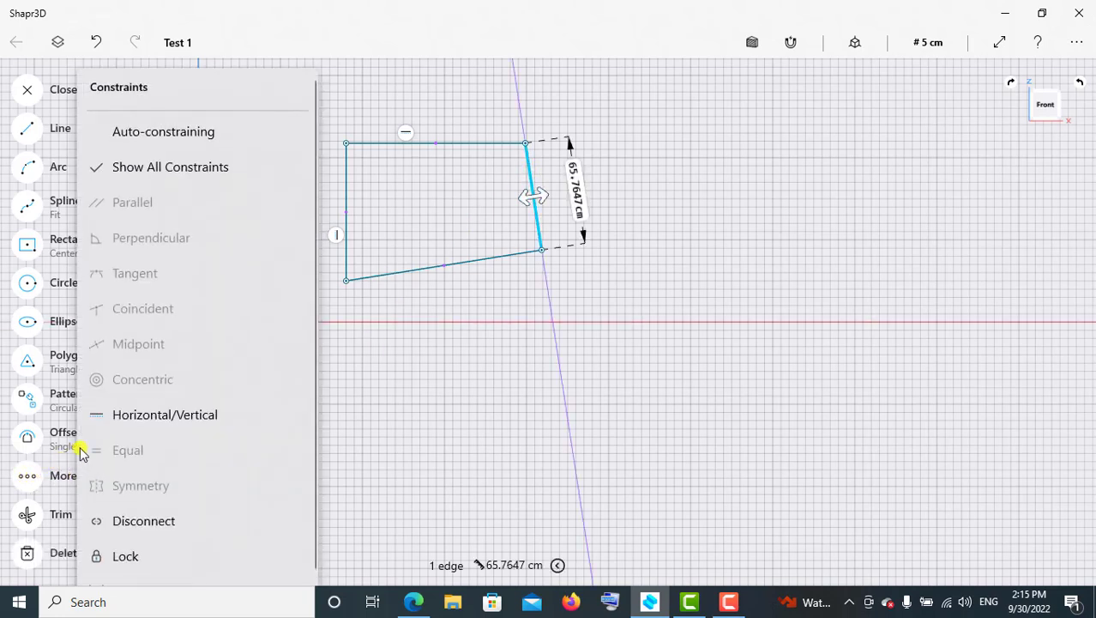
pyautogui.click(216, 419)
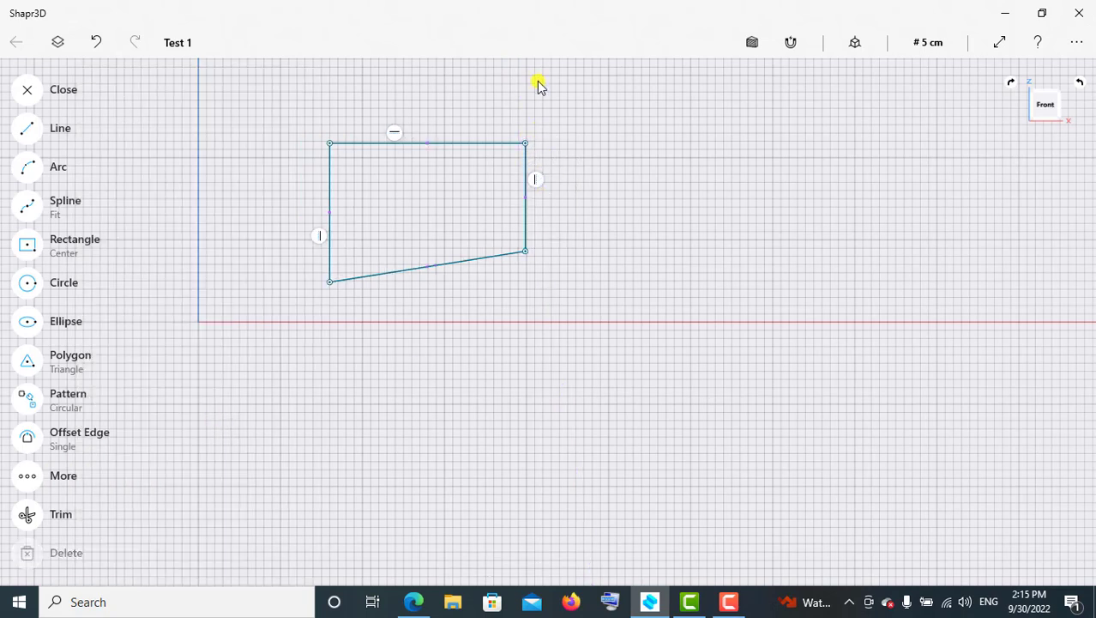
pyautogui.click(457, 266)
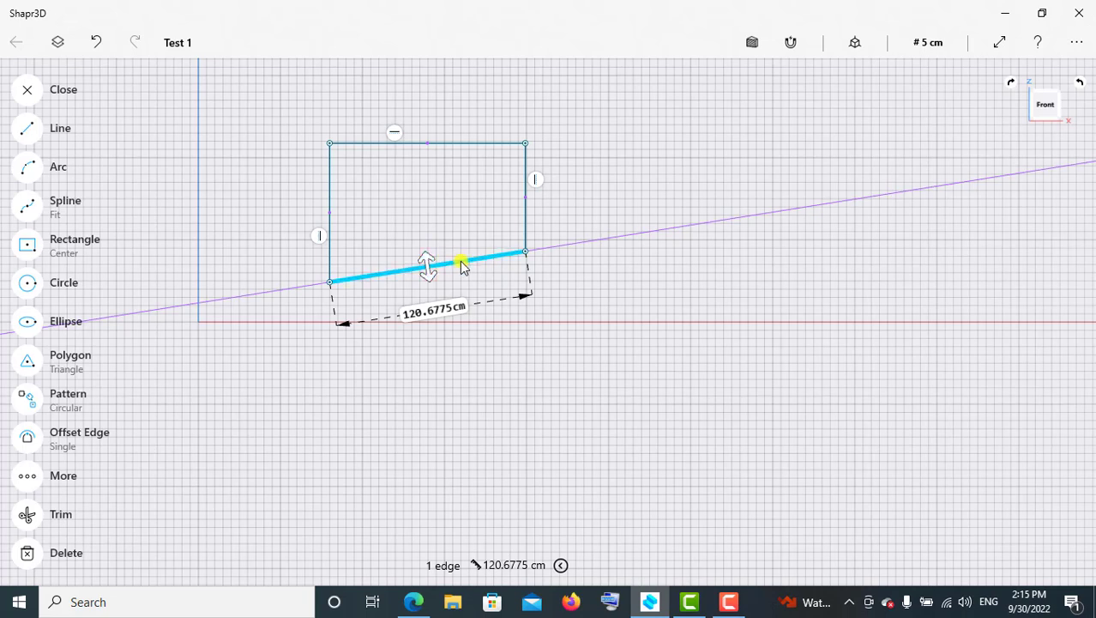
pyautogui.click(28, 476)
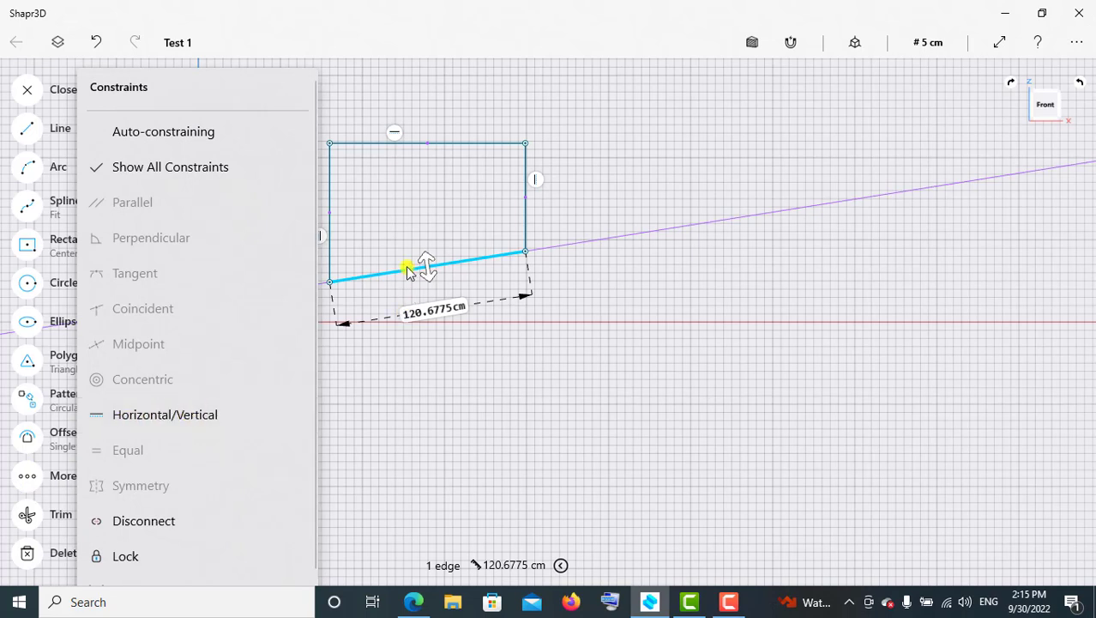
pyautogui.click(191, 418)
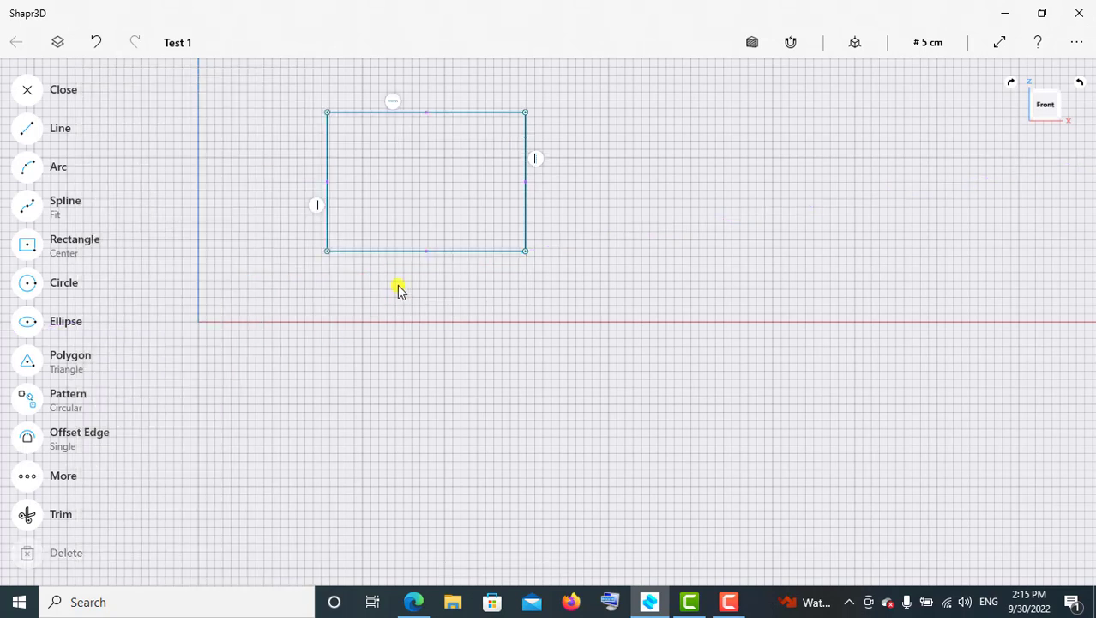
pyautogui.scroll(3, 357, 379)
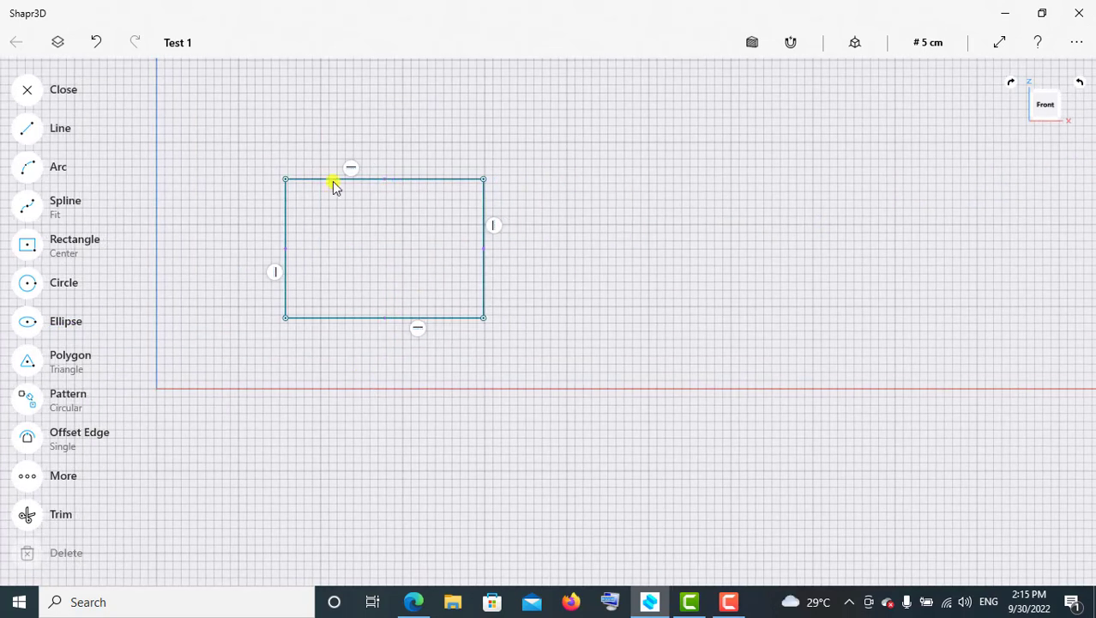
# - Select all edges of the constrained rectangle and delete them from the sketch
pyautogui.press('Escape')
pyautogui.moveTo(251, 135)
pyautogui.mouseDown()
pyautogui.moveTo(629, 379)
pyautogui.moveTo(605, 443)
pyautogui.mouseUp()
pyautogui.press('Delete')
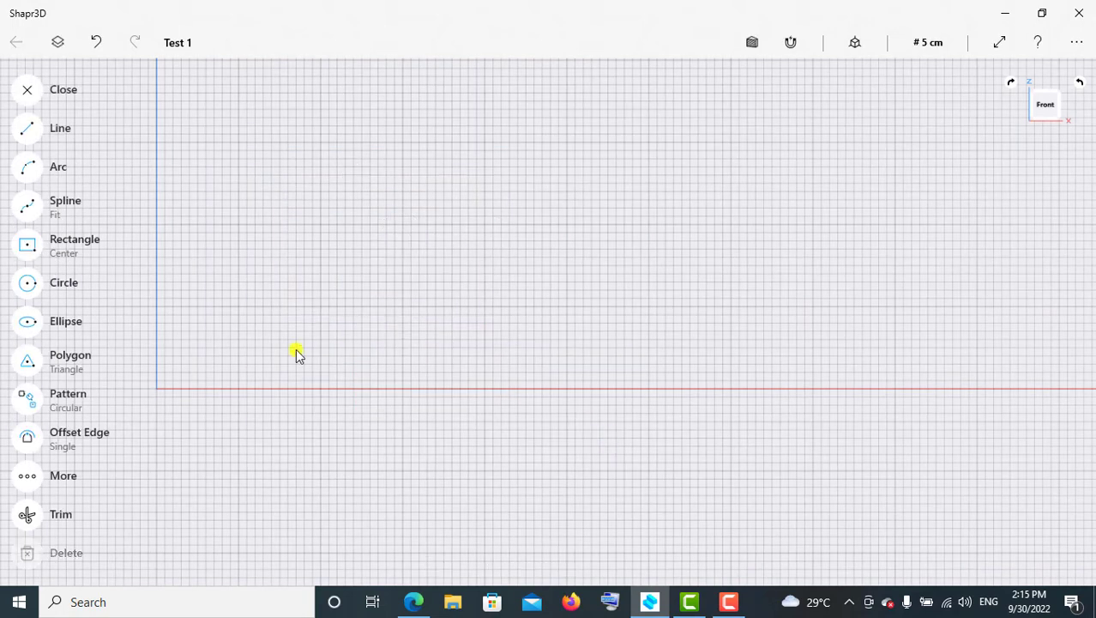
# - Draw a single steeply slanted line about 113 cm long above the horizontal axis and close the sketch
pyautogui.click(27, 129)
pyautogui.click(410, 313)
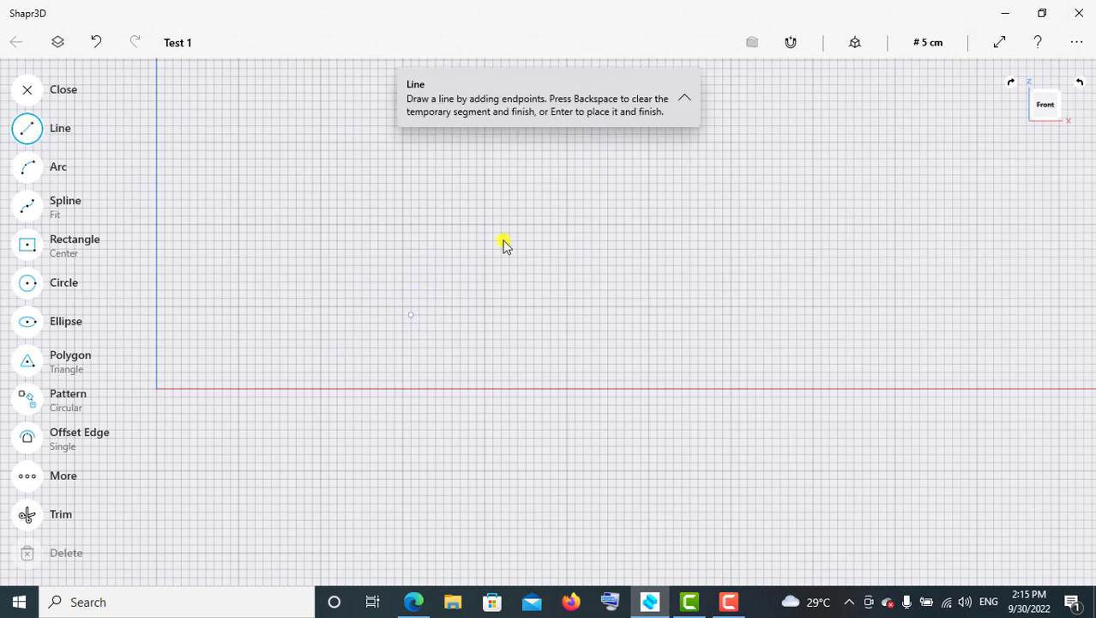
pyautogui.click(534, 175)
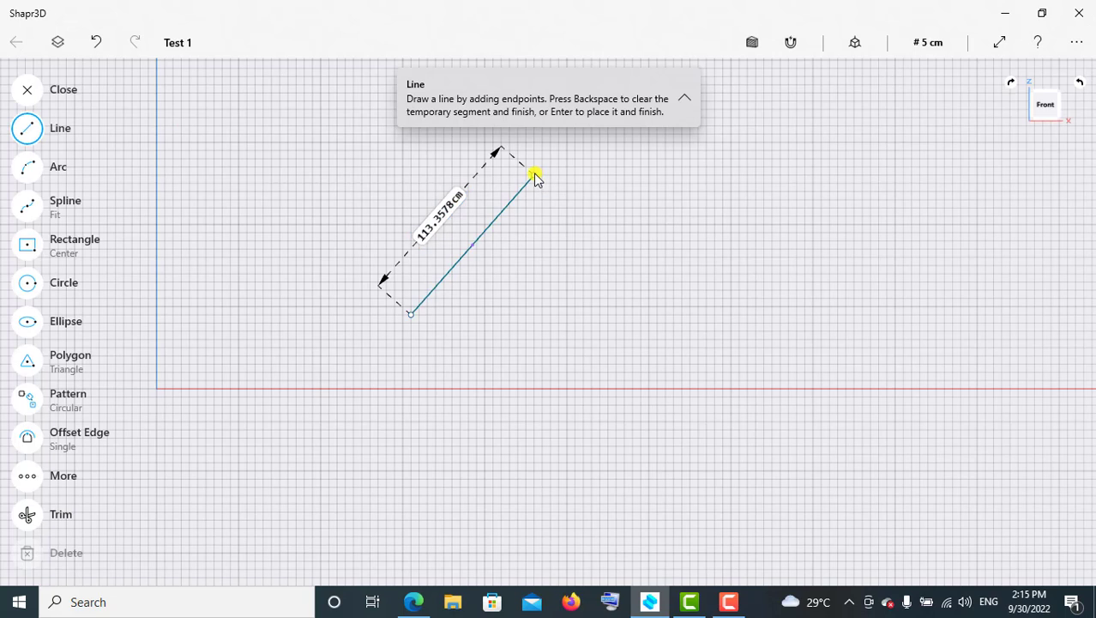
pyautogui.click(30, 91)
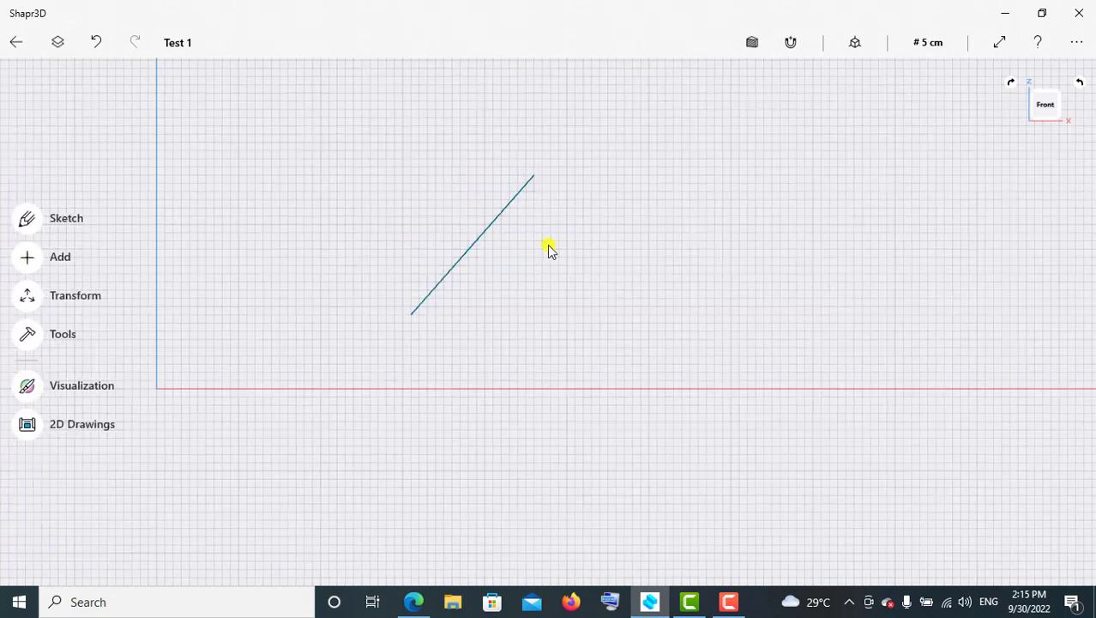
# - Make the slanted line vertical with the Horizontal/Vertical constraint
pyautogui.click(503, 214)
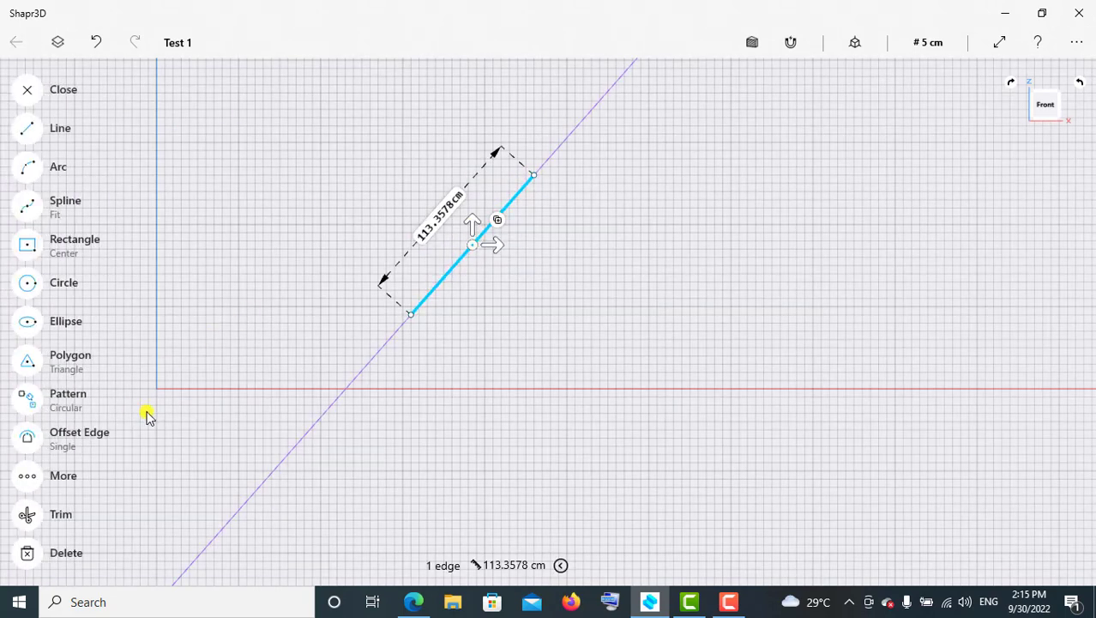
pyautogui.click(27, 475)
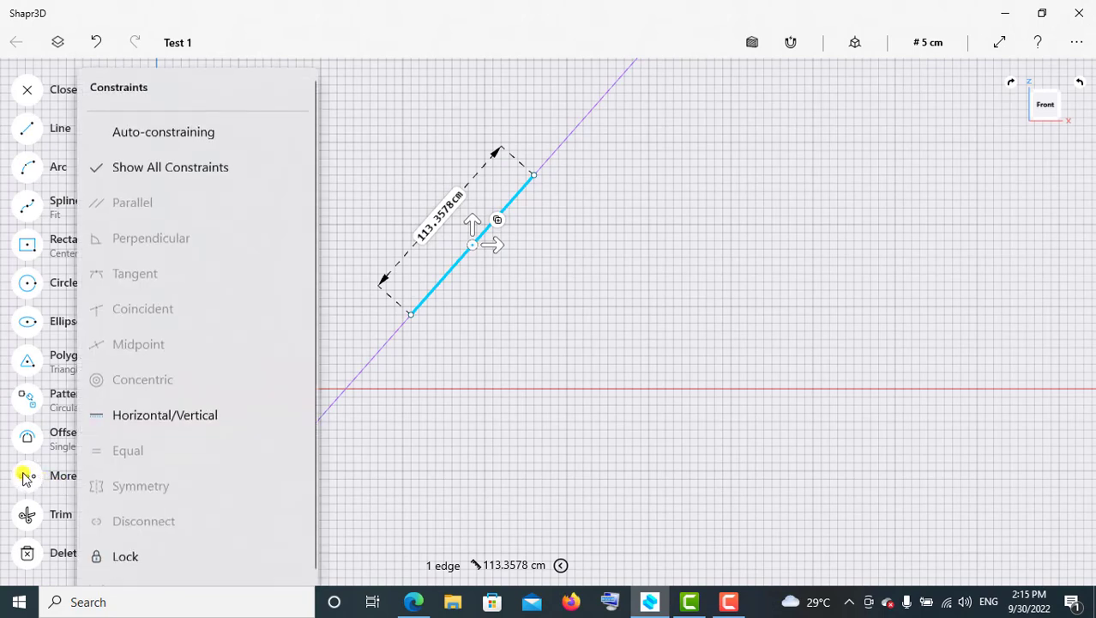
pyautogui.click(215, 418)
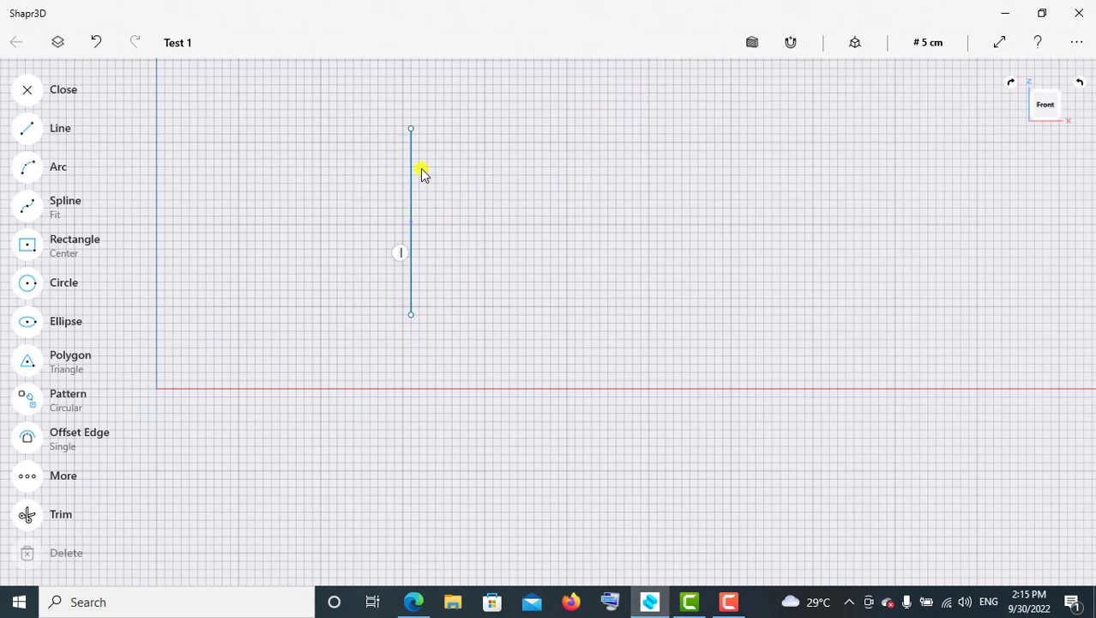
# - Draw a second, gently sloping line about 181 cm long to the right of the vertical line and close the sketch
pyautogui.click(27, 128)
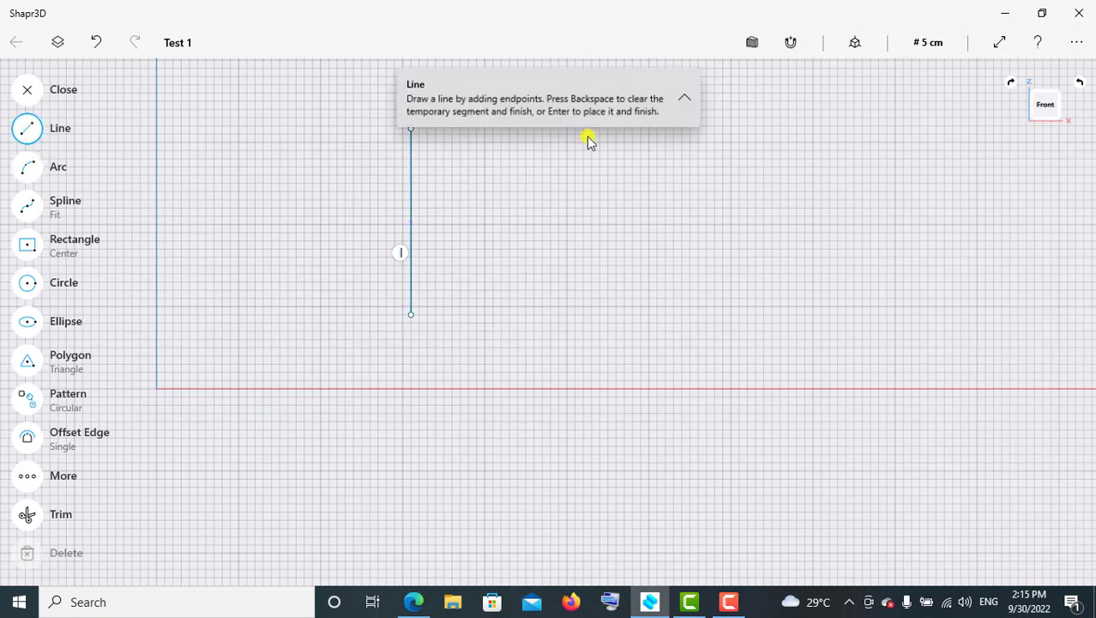
pyautogui.click(469, 256)
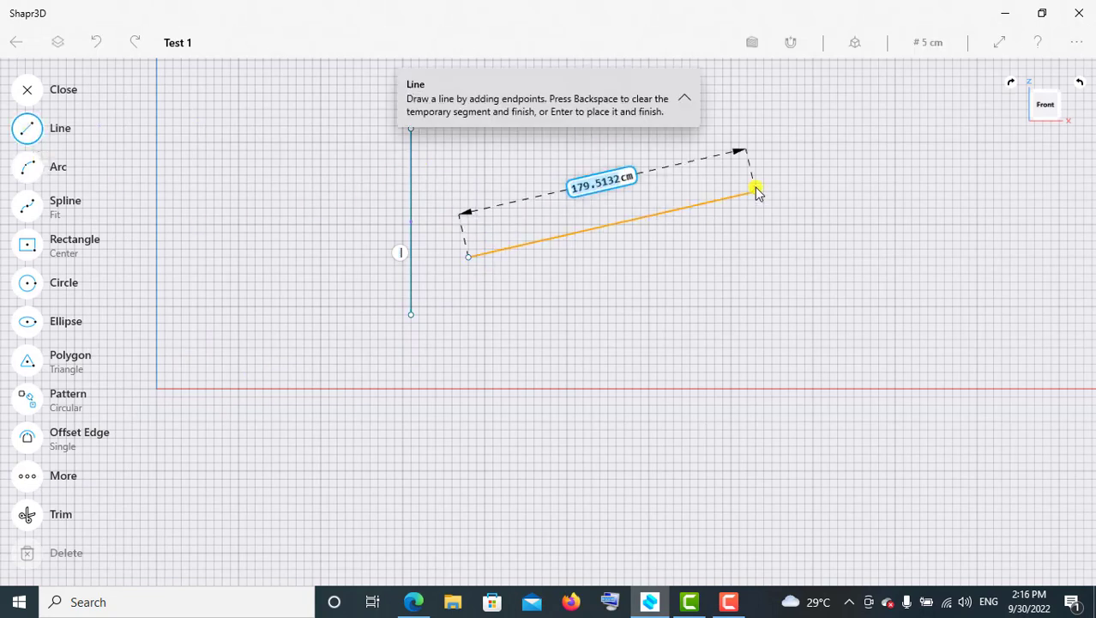
pyautogui.click(755, 183)
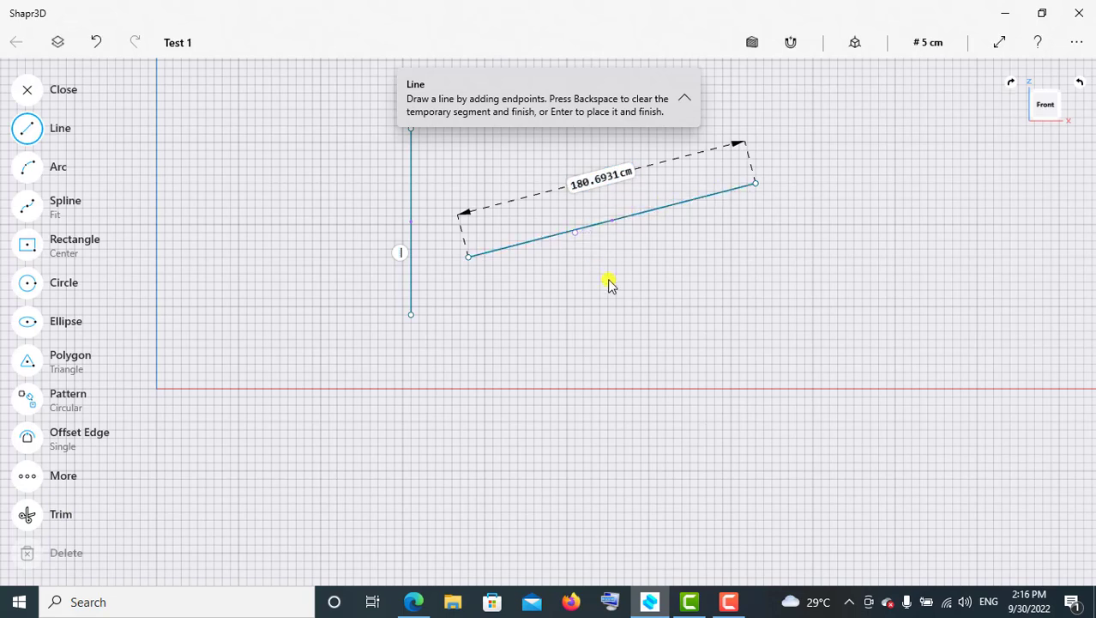
pyautogui.moveTo(605, 278)
pyautogui.mouseDown(button='middle')
pyautogui.moveTo(564, 364)
pyautogui.moveTo(544, 359)
pyautogui.mouseUp(button='middle')
pyautogui.hscroll(1, 550, 318)
pyautogui.scroll(-3, 553, 314)
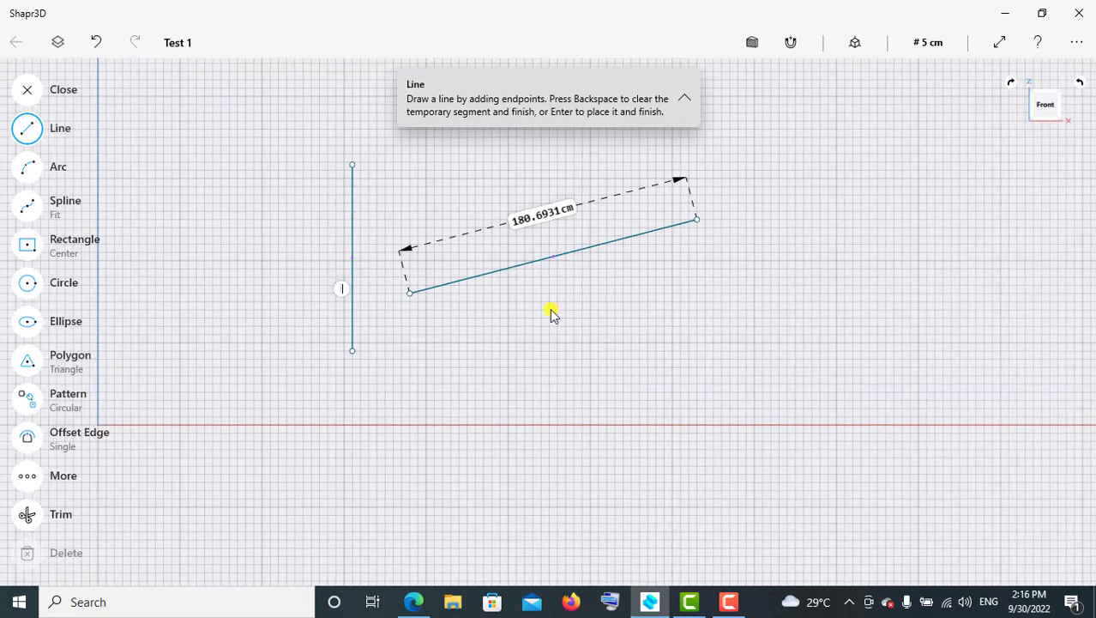
pyautogui.click(28, 89)
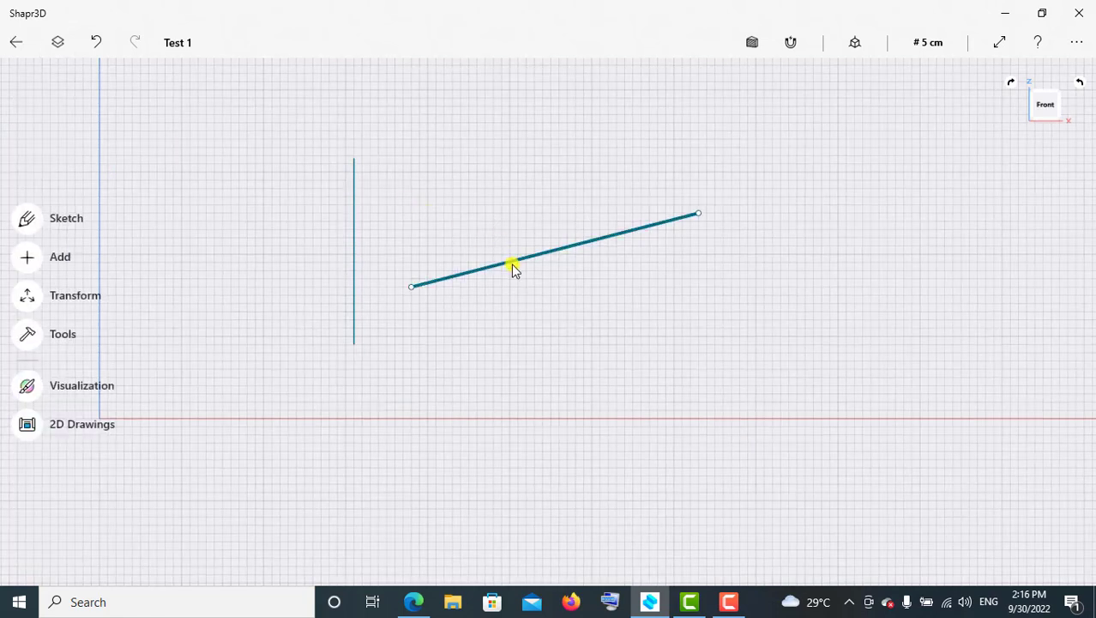
# - Make the gently sloping line horizontal with the Horizontal/Vertical constraint
pyautogui.click(512, 267)
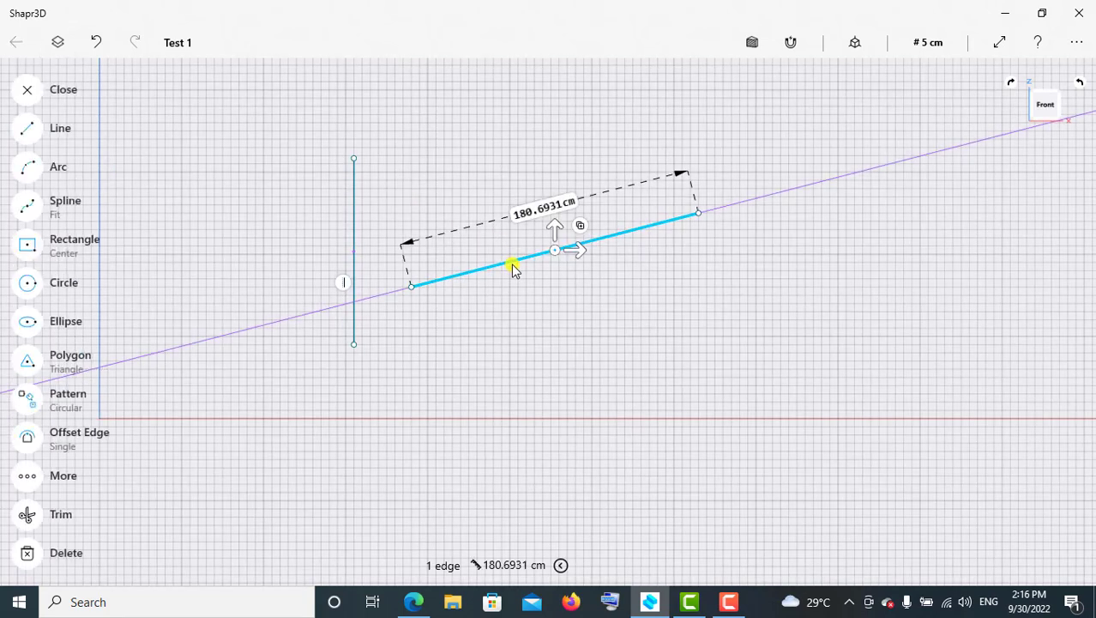
pyautogui.click(29, 477)
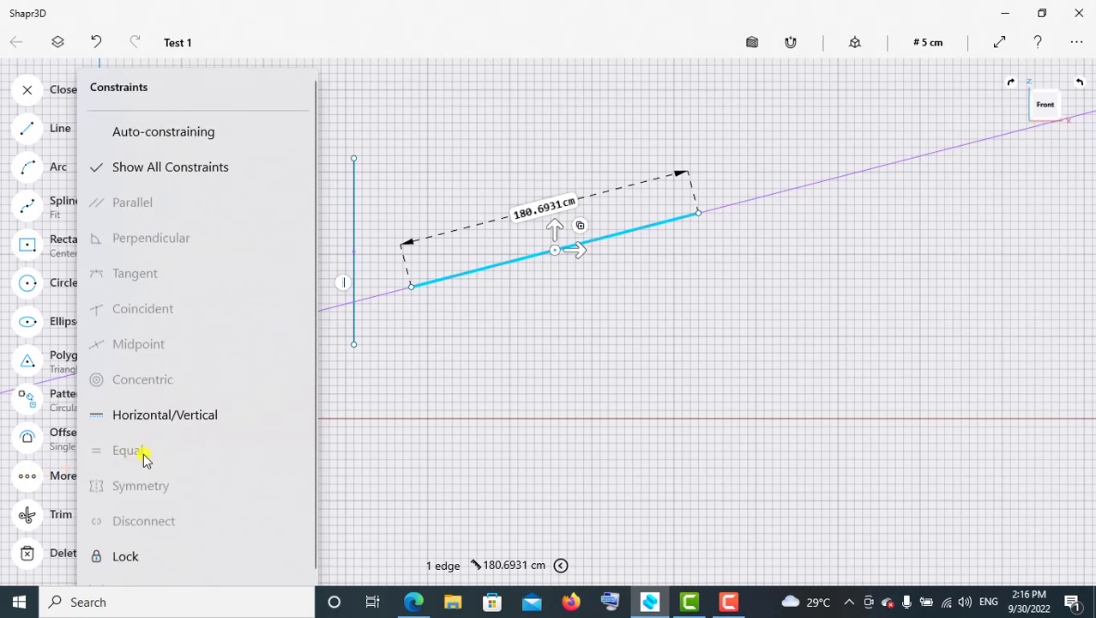
pyautogui.click(217, 420)
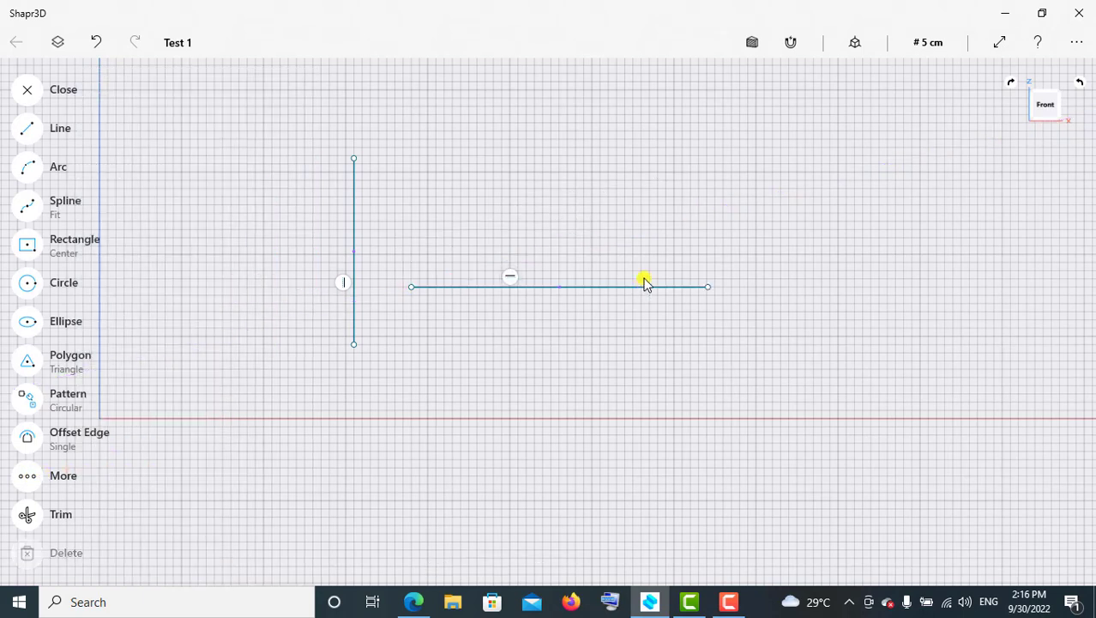
# - Shorten and lower the horizontal line by moving both endpoints, and shift the vertical line's lower endpoint down and to the left
pyautogui.moveTo(412, 289); pyautogui.dragTo(469, 271)
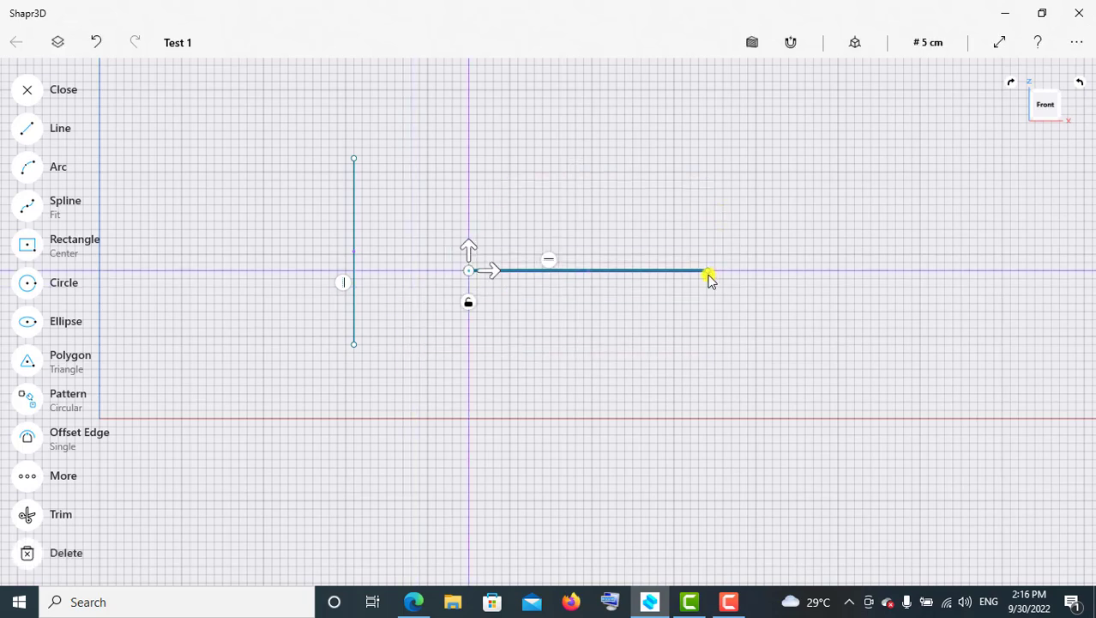
pyautogui.moveTo(710, 273); pyautogui.dragTo(580, 361)
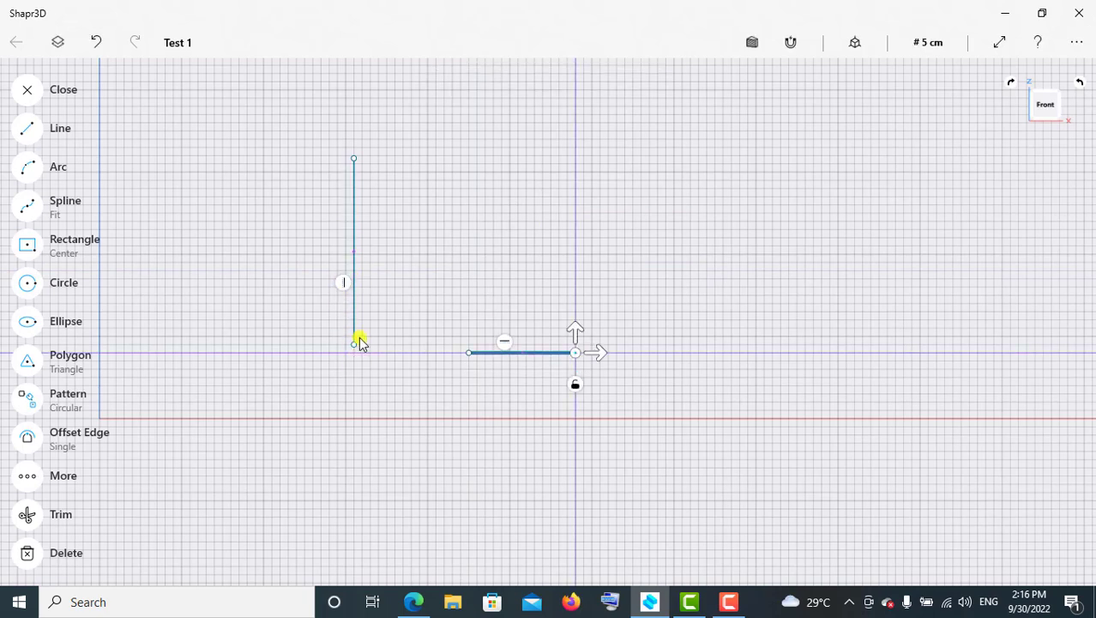
pyautogui.click(355, 348)
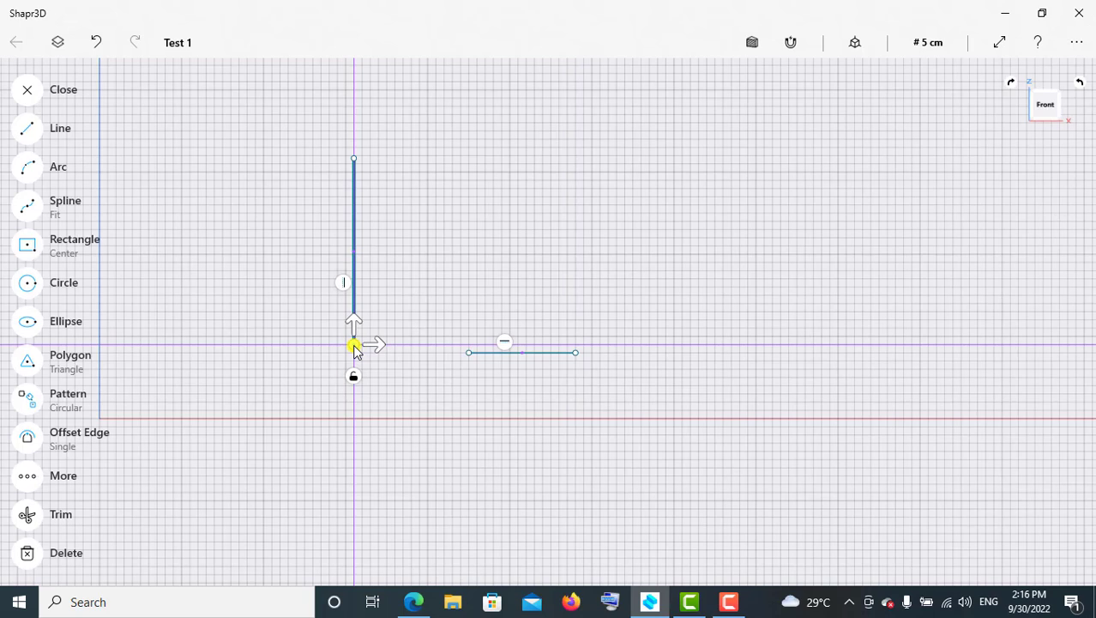
pyautogui.moveTo(354, 347); pyautogui.dragTo(321, 378)
# - Delete the vertical line's Horizontal/Vertical constraint and swing its lower endpoint around freely to a slight slant, closing the sketch
pyautogui.click(313, 306)
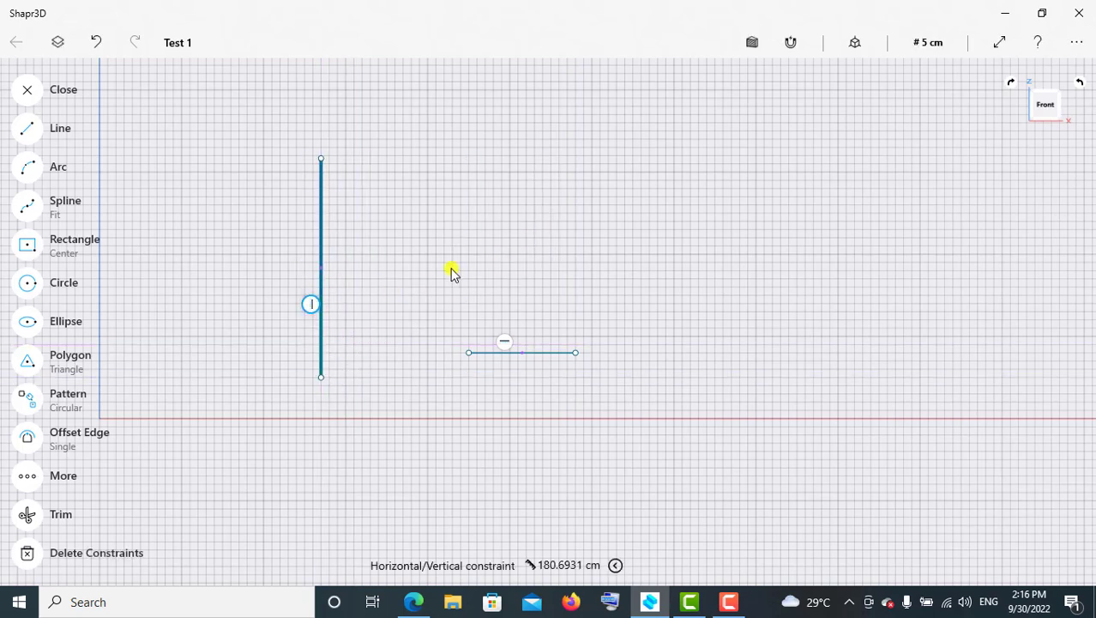
pyautogui.press('Delete')
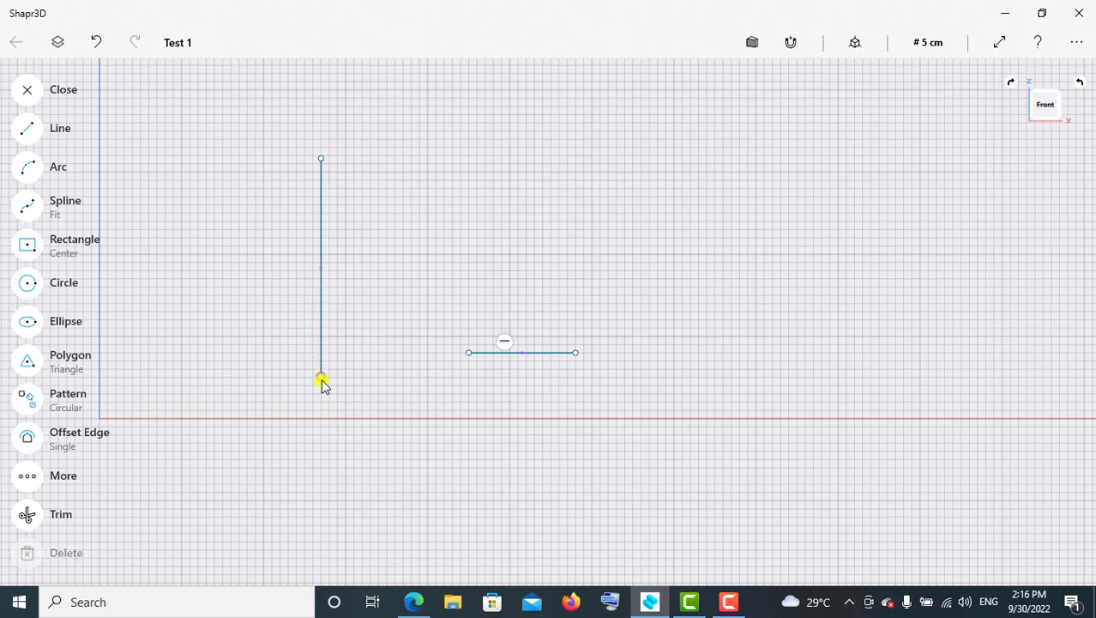
pyautogui.moveTo(321, 382); pyautogui.dragTo(599, 196)
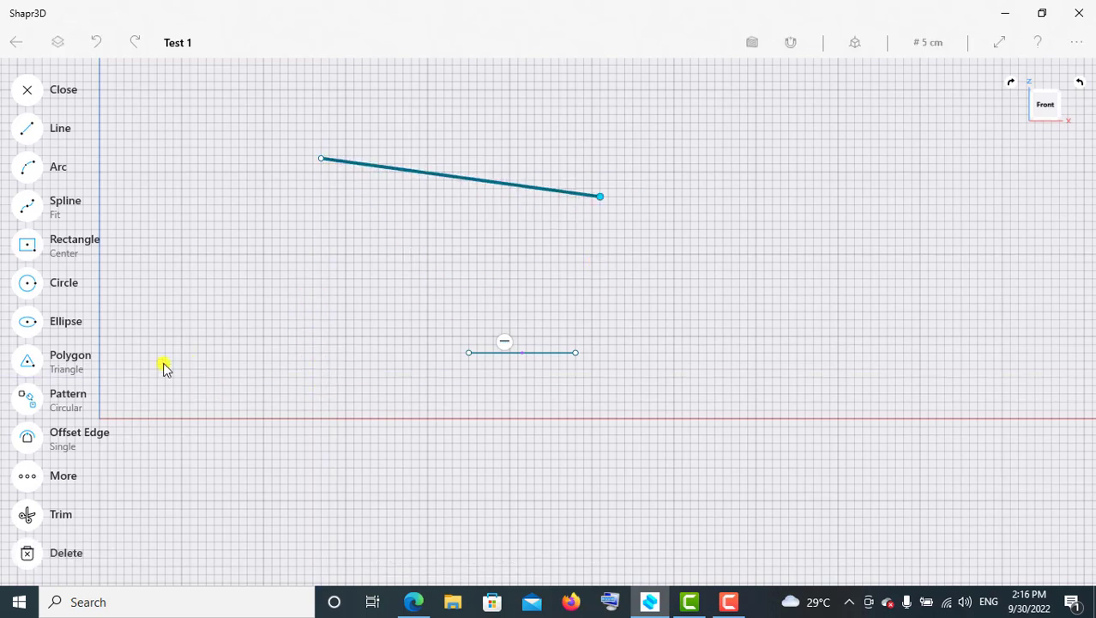
pyautogui.moveTo(163, 367); pyautogui.dragTo(313, 378)
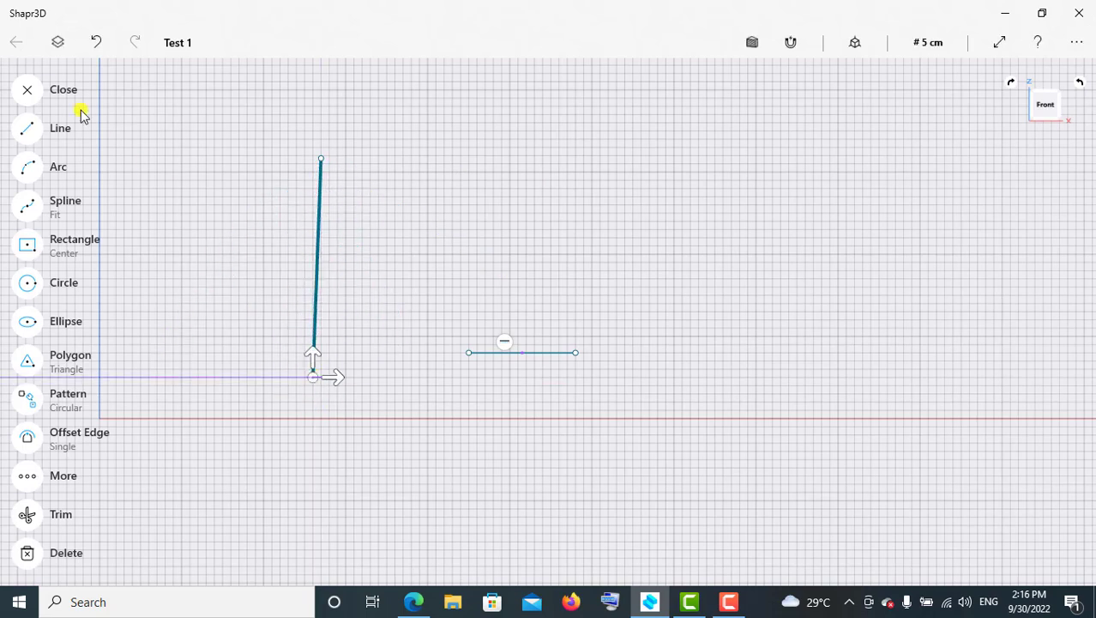
pyautogui.click(29, 89)
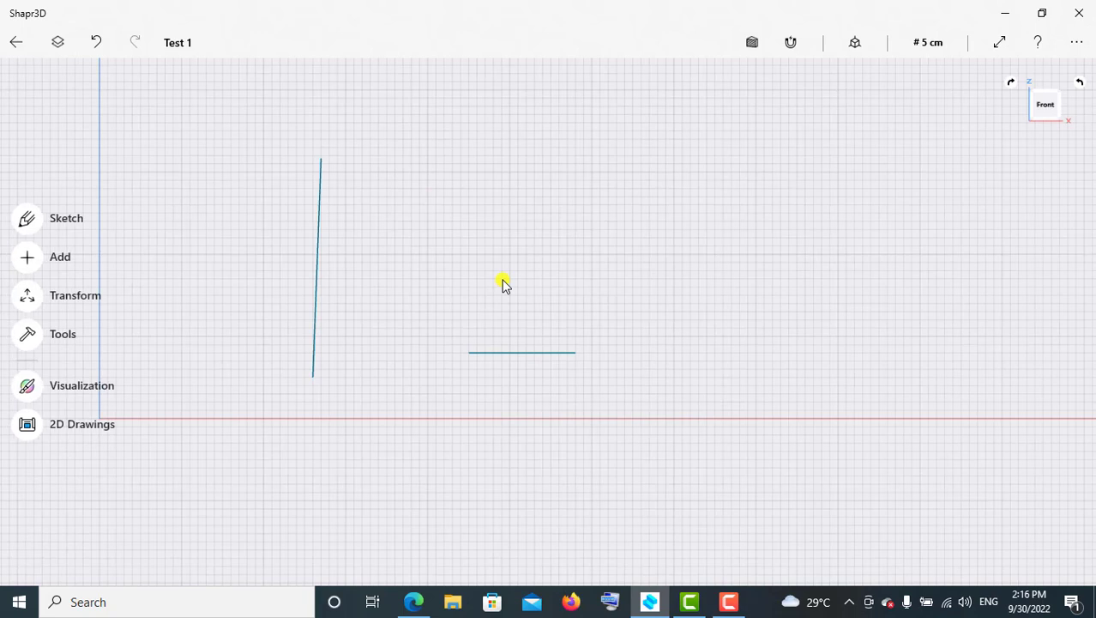